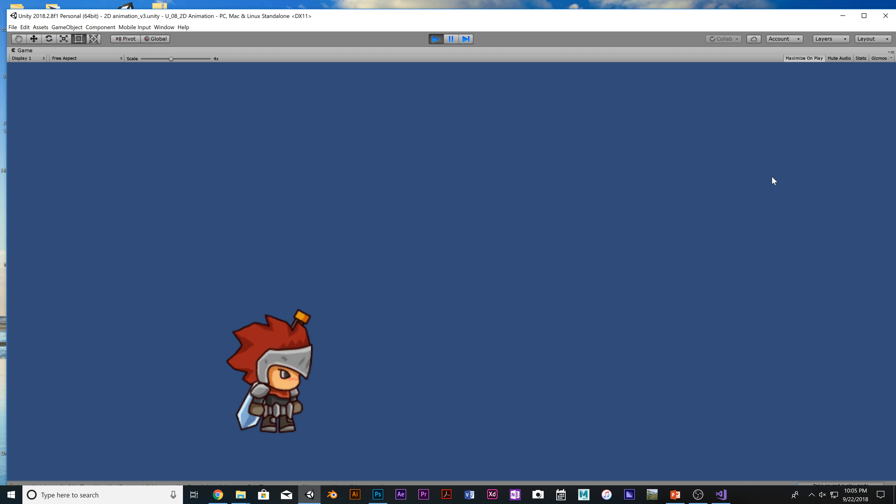
Stop the running game preview and create a new empty scene.
click(435, 39)
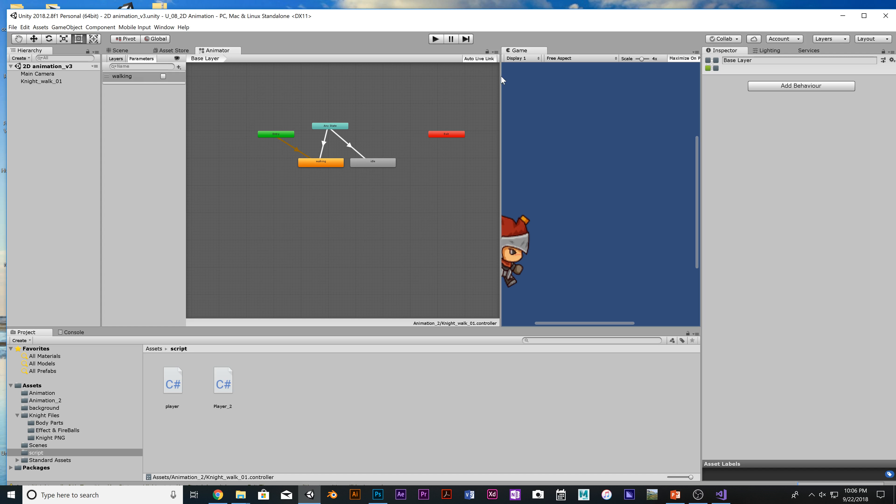
drag(500, 80, 381, 107)
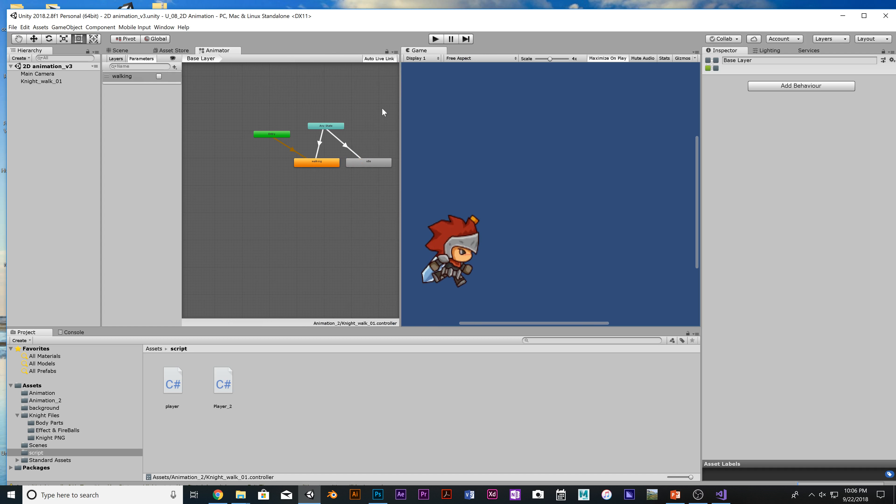
click(66, 98)
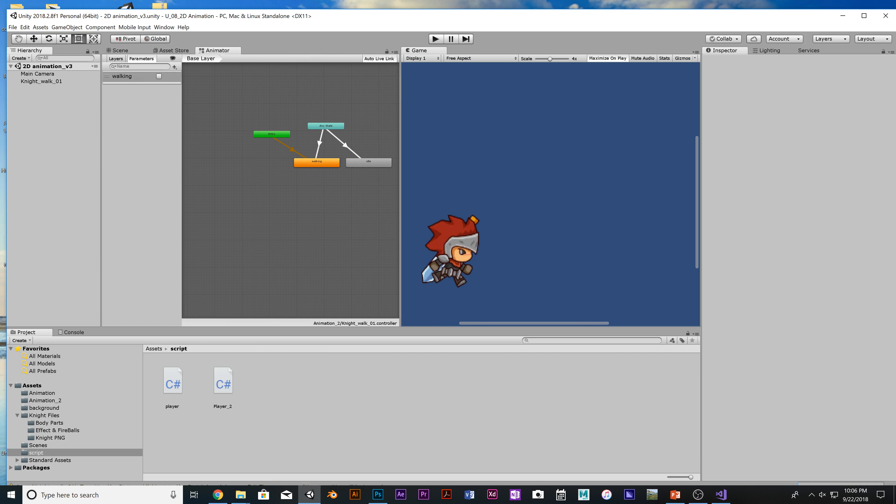
right_click(33, 106)
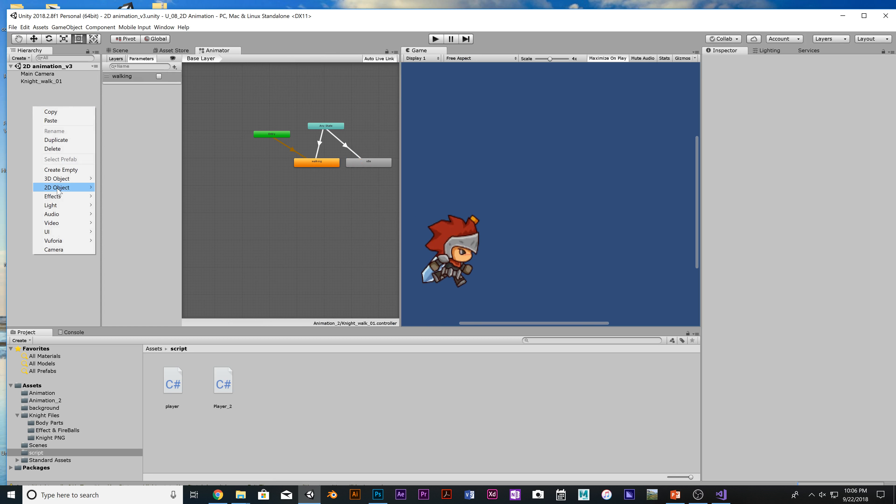
click(33, 102)
click(12, 27)
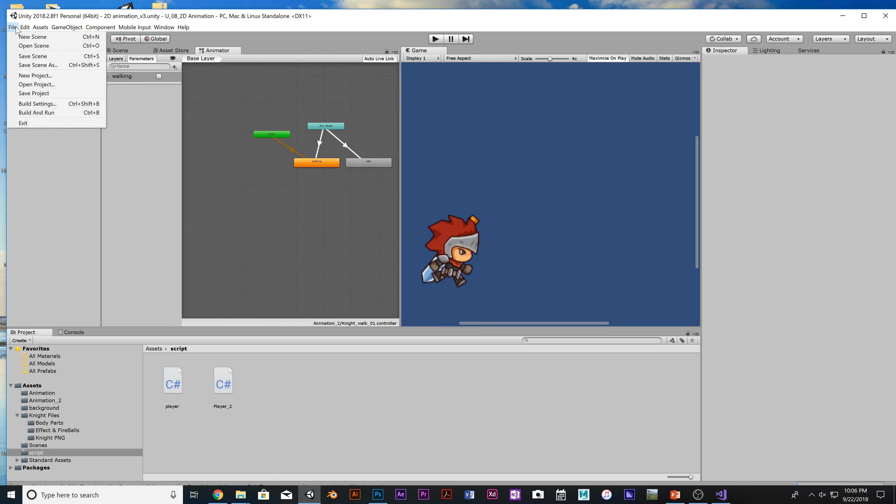
click(22, 37)
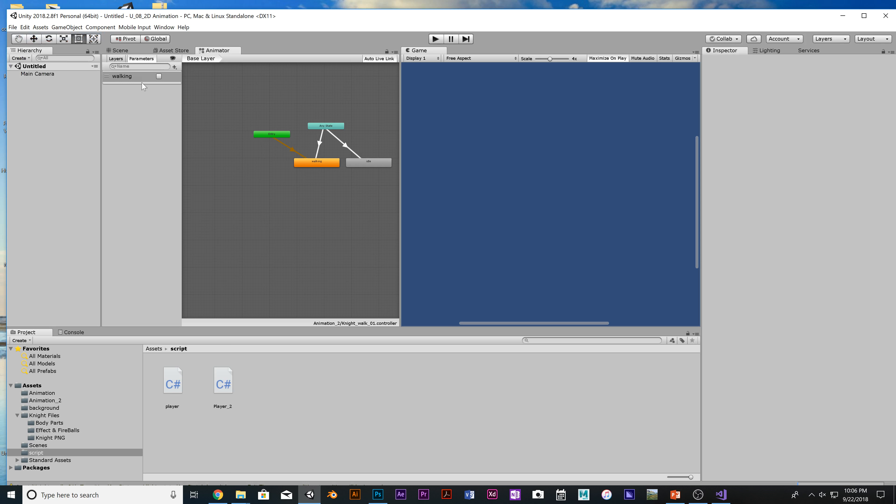
Detach and close the Animator window, and widen the Scene view against the Game view.
click(122, 111)
click(32, 385)
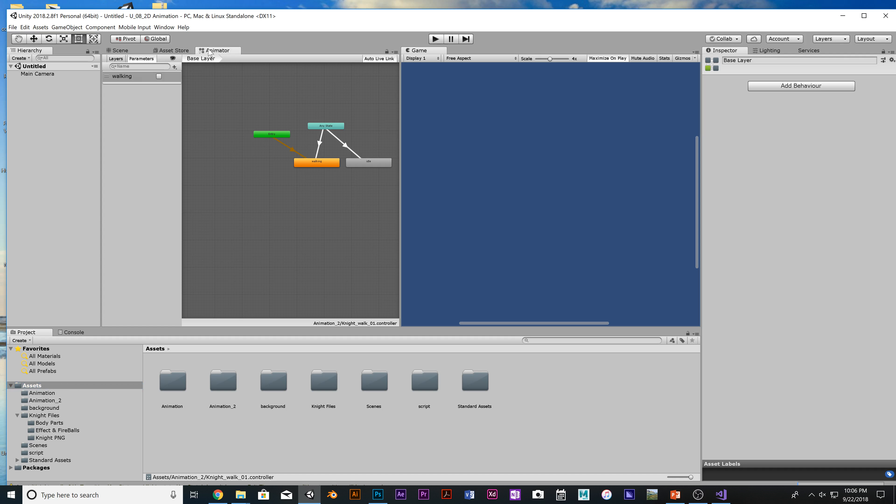
drag(215, 50, 251, 422)
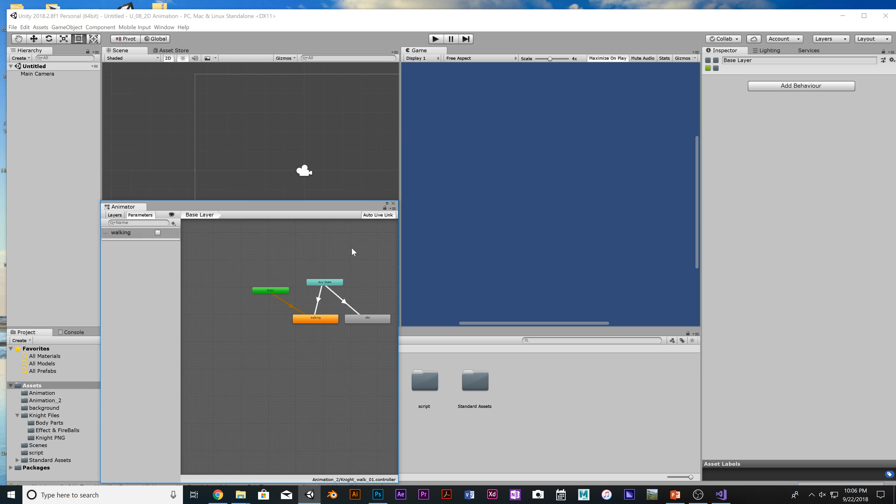
click(392, 204)
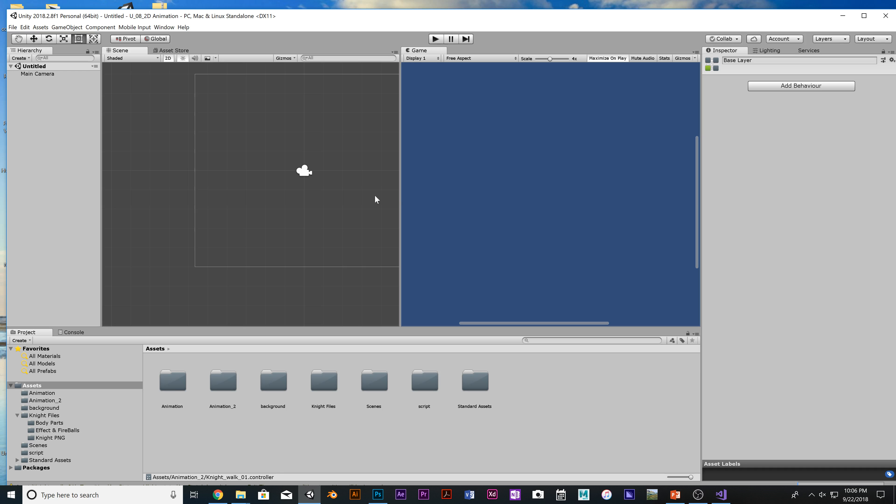
drag(400, 195, 431, 195)
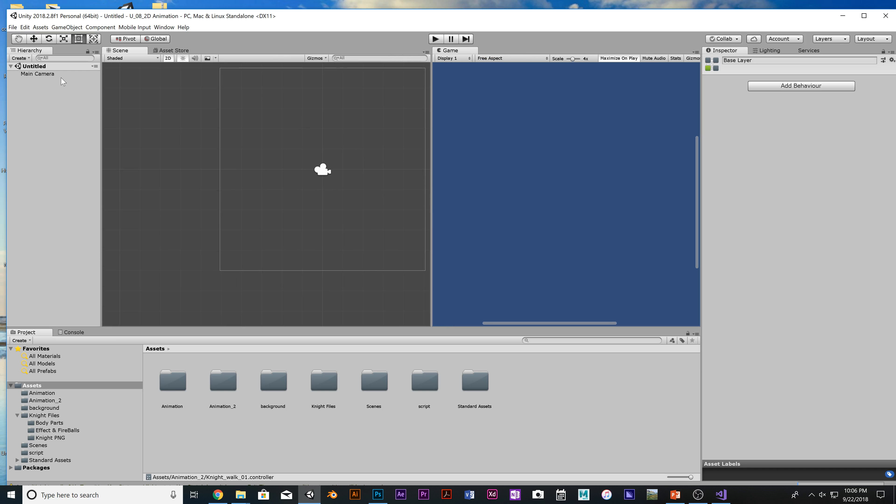
Save the new scene as 2D animation_v4 in the project's Scenes folder.
key(ctrl+s)
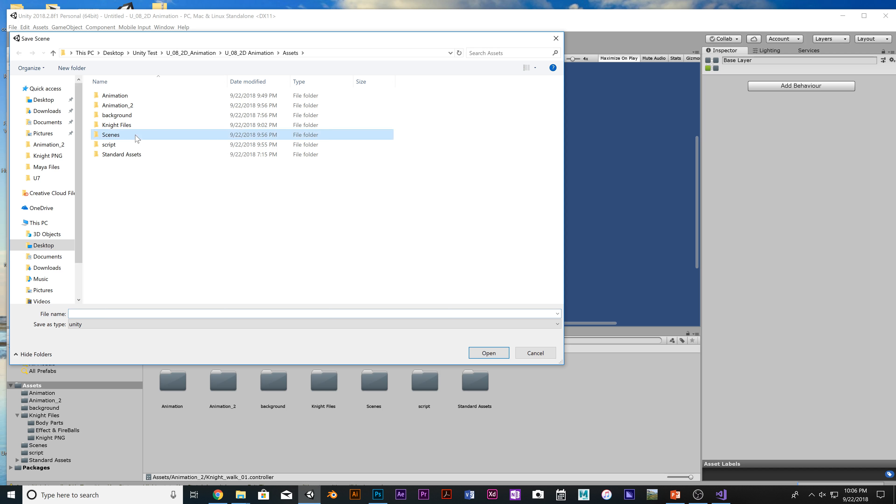
double_click(137, 138)
click(146, 106)
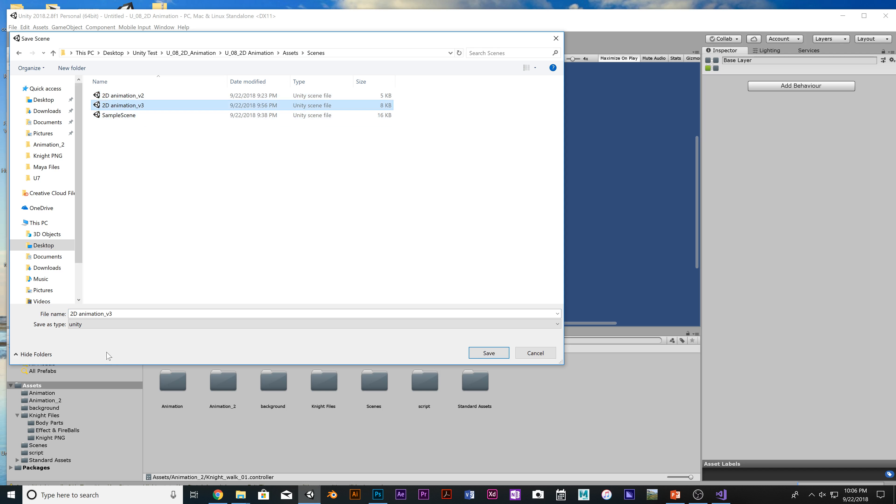
click(112, 313)
key(BackSpace)
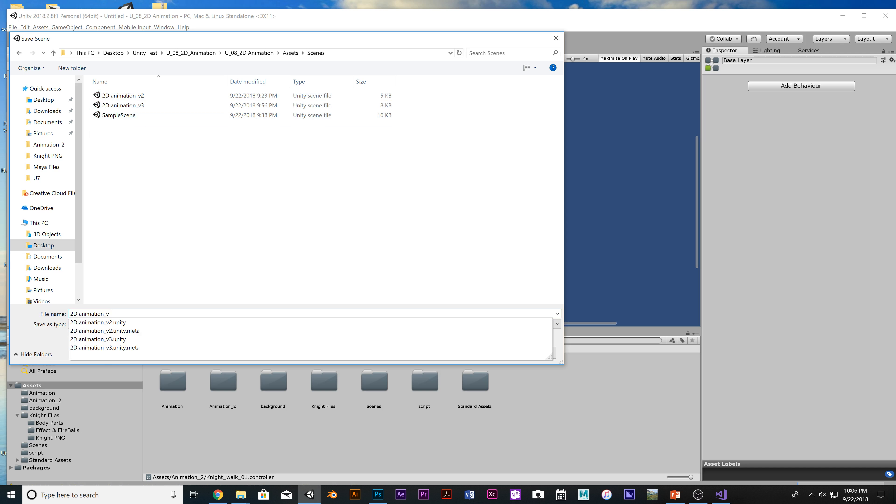
text(4)
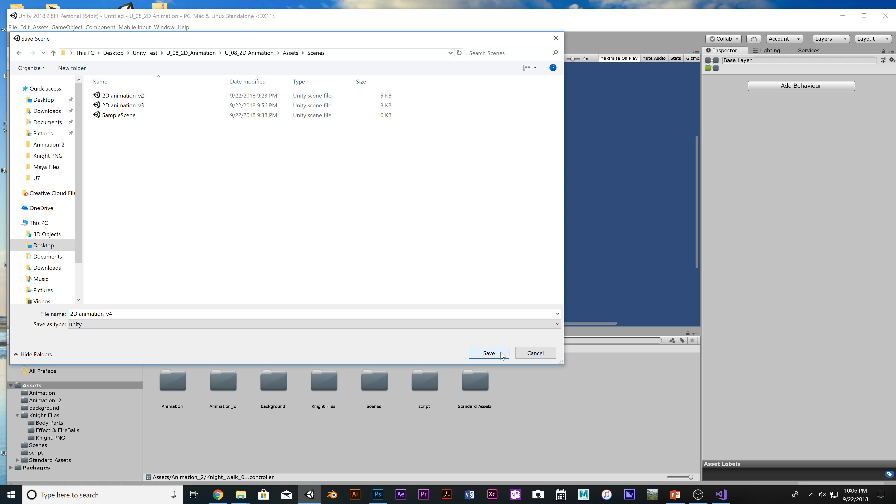
click(489, 353)
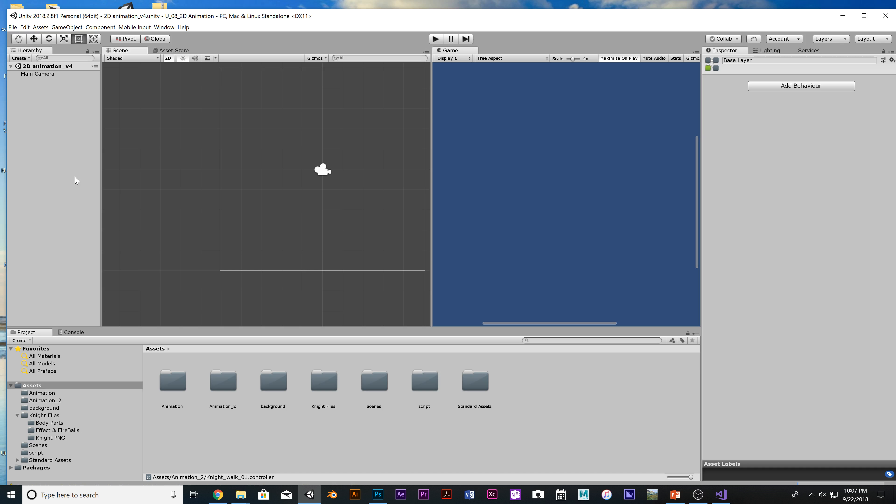
click(78, 181)
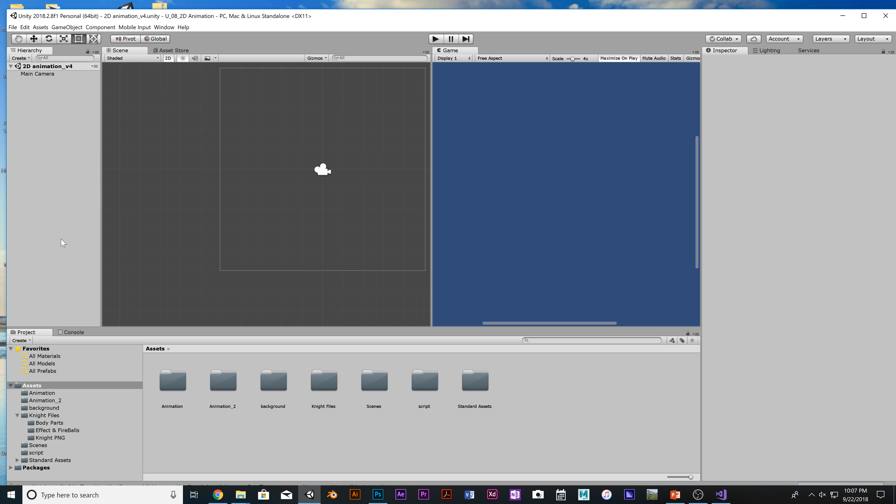
Find the Knight Sprite Sheet (Free) among the 2D Characters in the Asset Store and open its page.
click(168, 54)
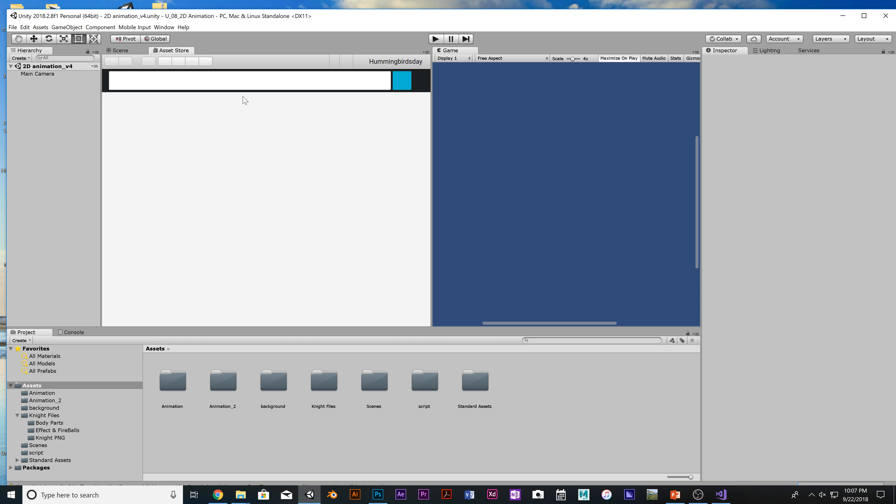
click(114, 80)
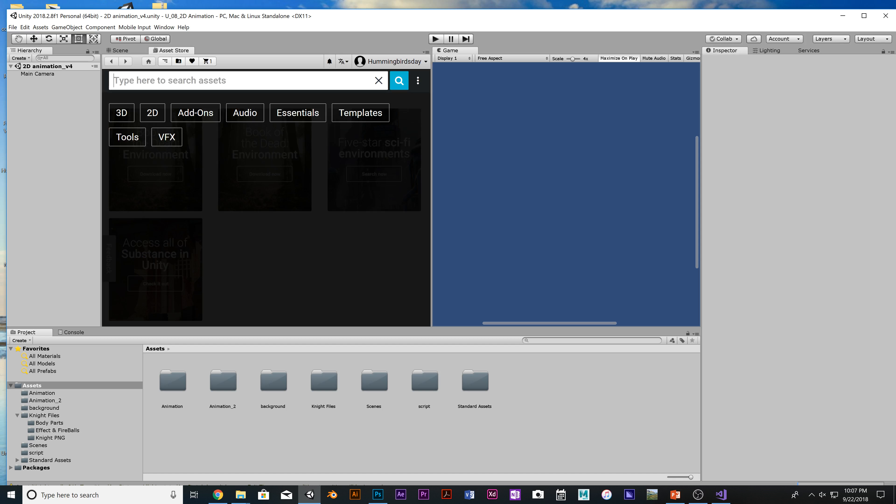
click(150, 112)
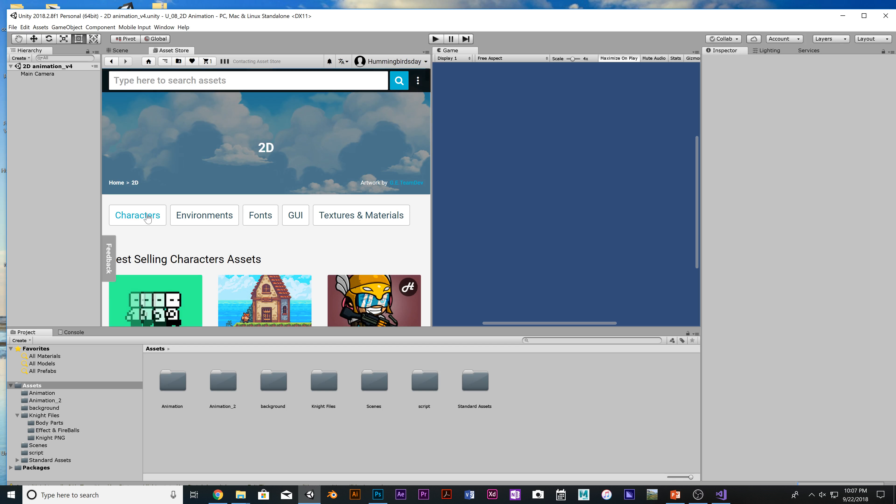
click(149, 217)
scroll(286, 187, down, 3)
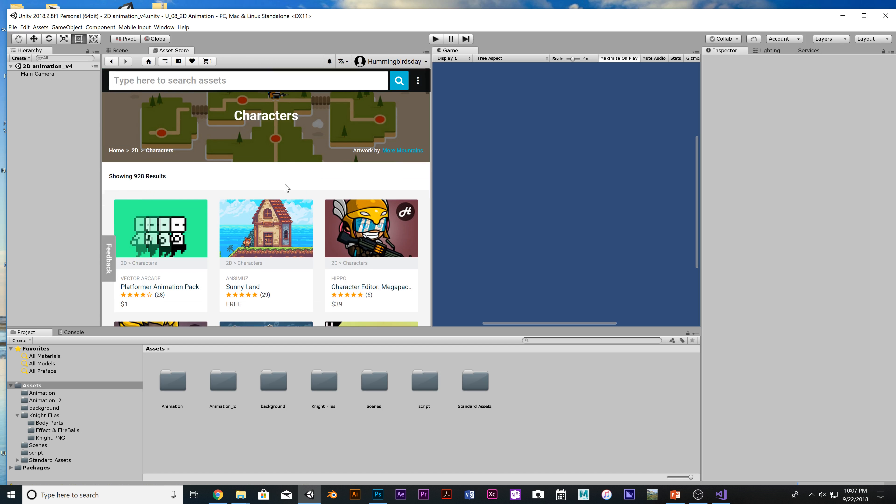
scroll(286, 187, down, 10)
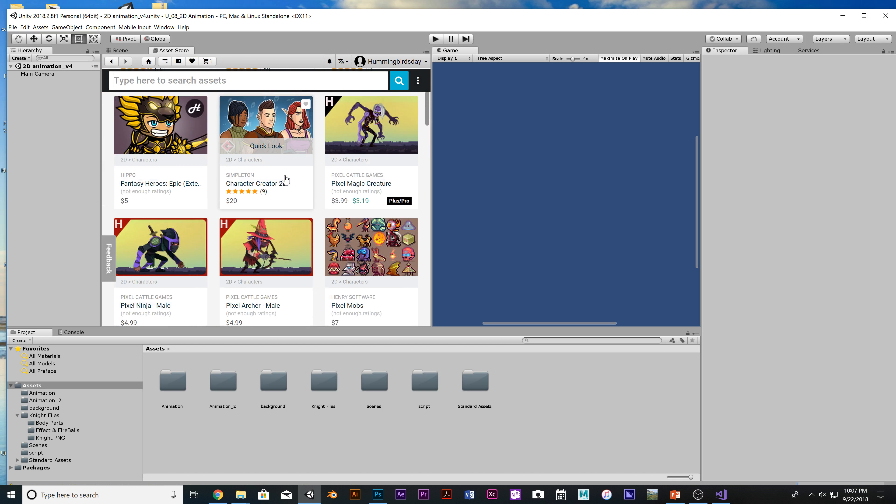
scroll(291, 178, down, 5)
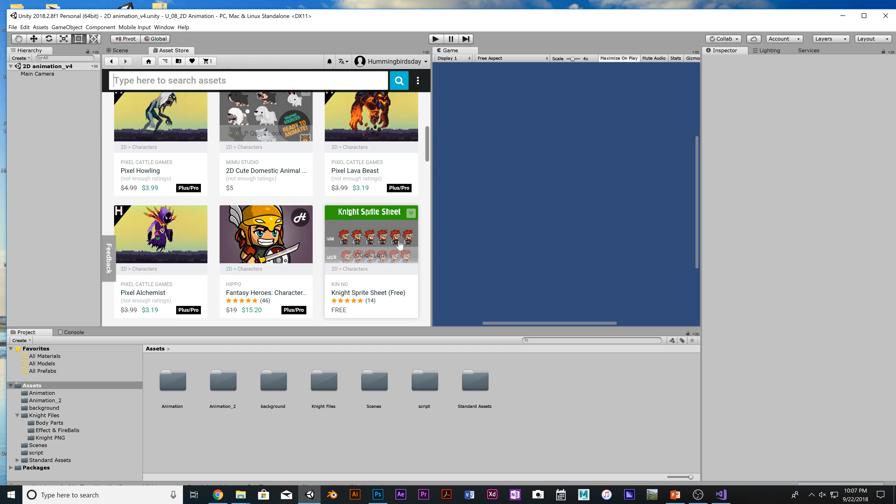
click(396, 244)
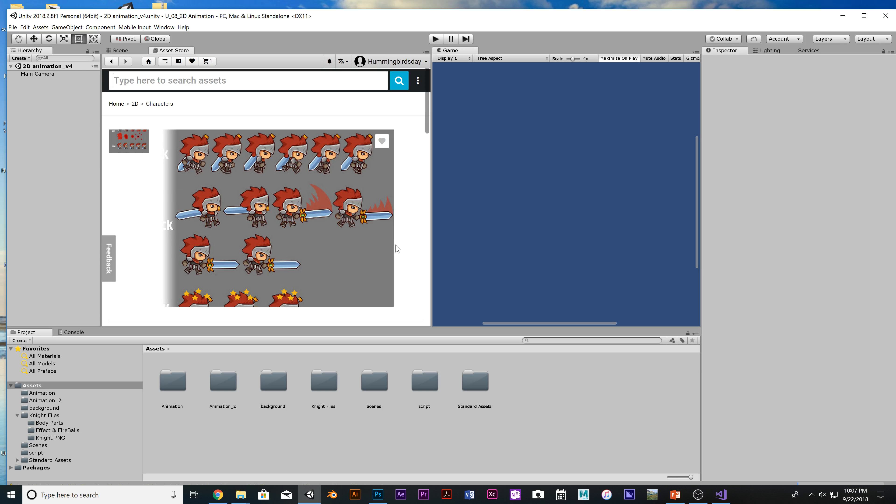
Review the Knight Sprite Sheet's preview images, package contents and import option on its store page.
scroll(402, 137, down, 2)
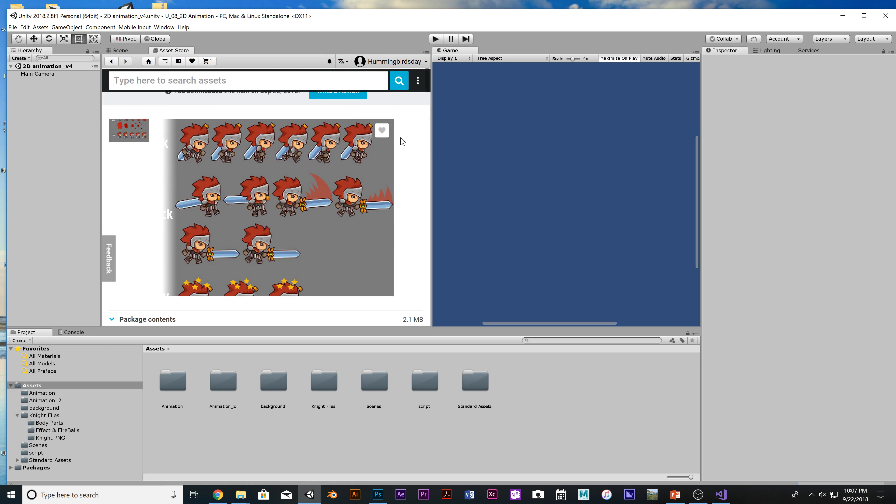
scroll(401, 148, down, 10)
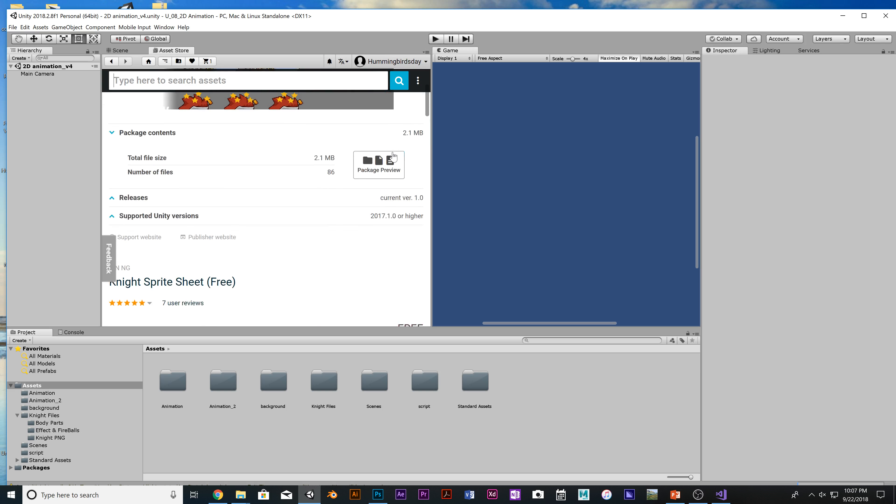
scroll(392, 157, down, 2)
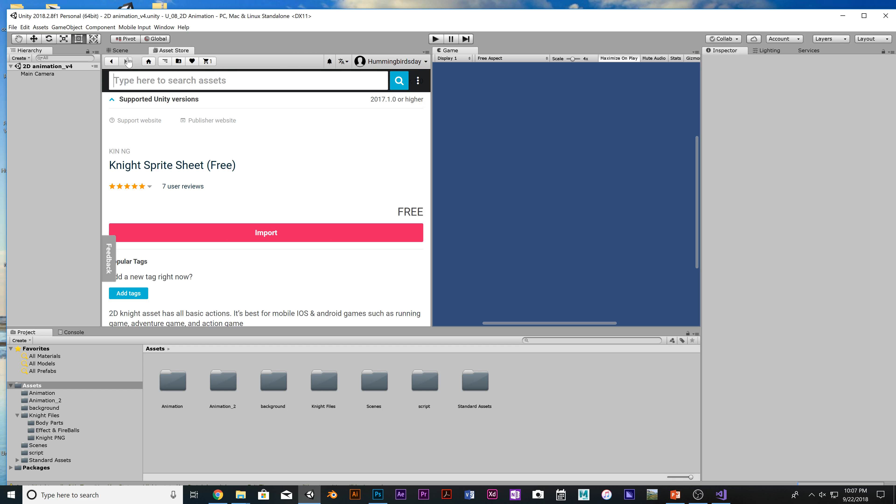
Return to the Scene view and open the Knight PNG folder inside Knight Files in the project assets.
click(120, 50)
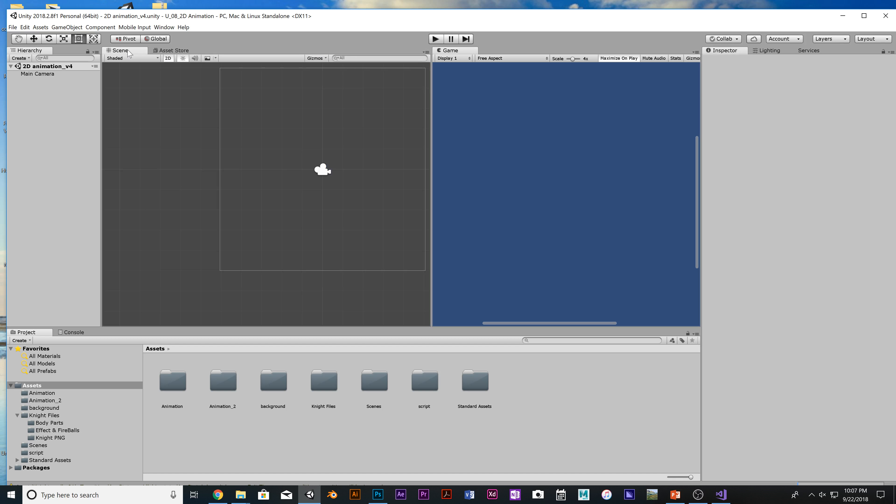
click(17, 415)
click(18, 415)
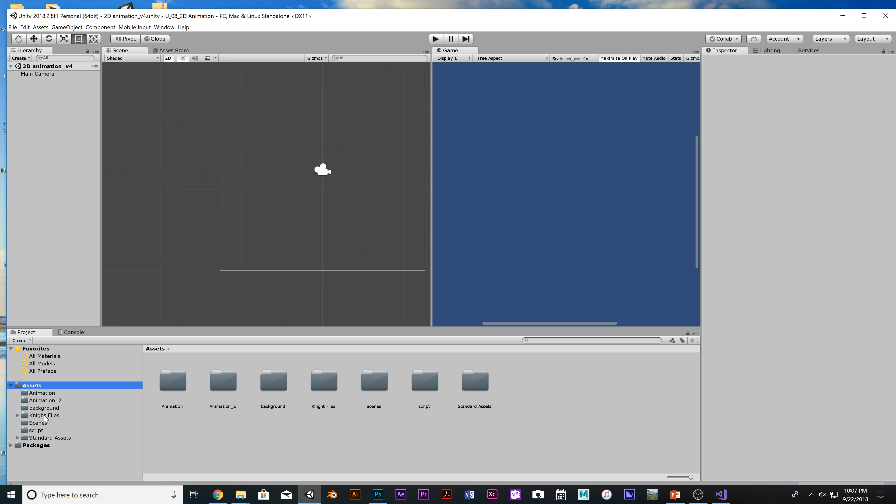
click(18, 415)
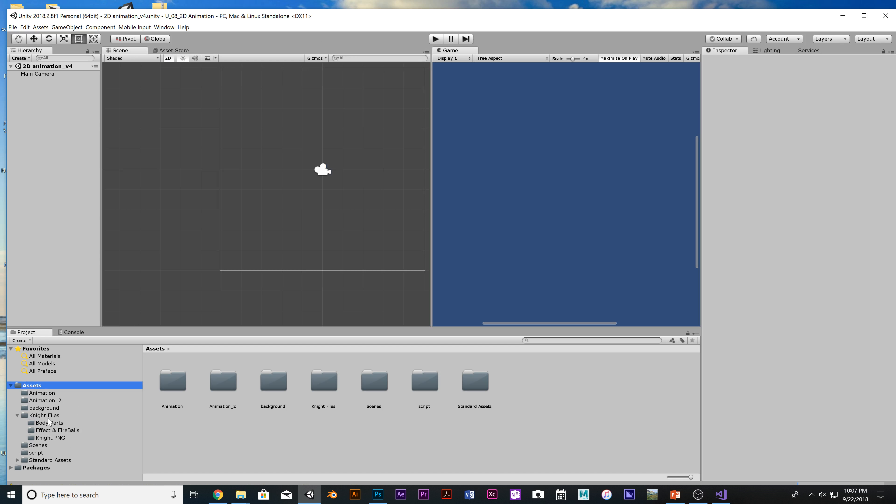
click(50, 417)
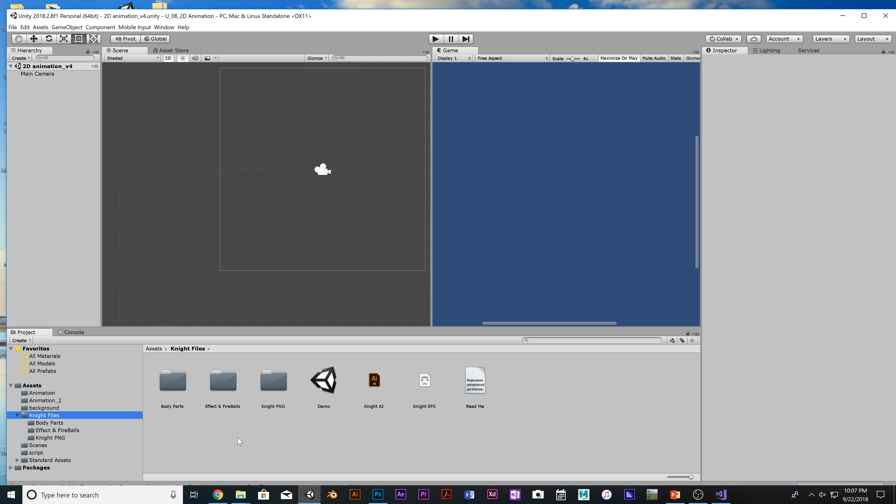
click(269, 384)
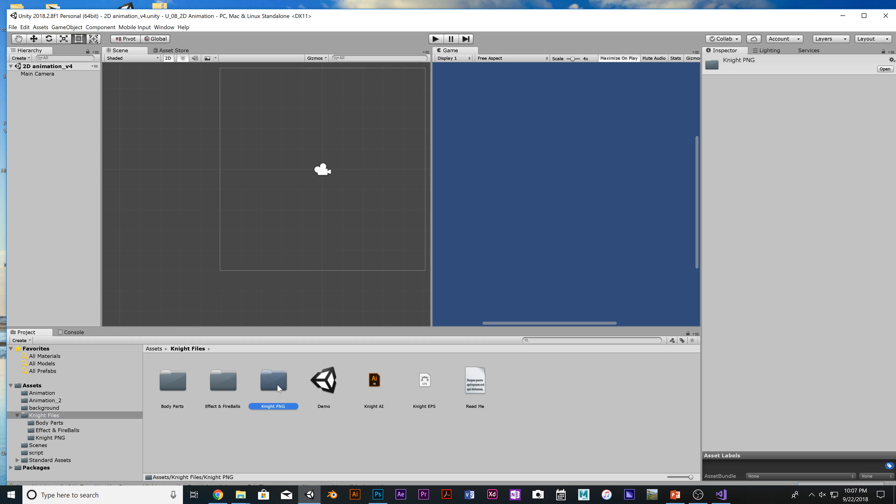
double_click(277, 385)
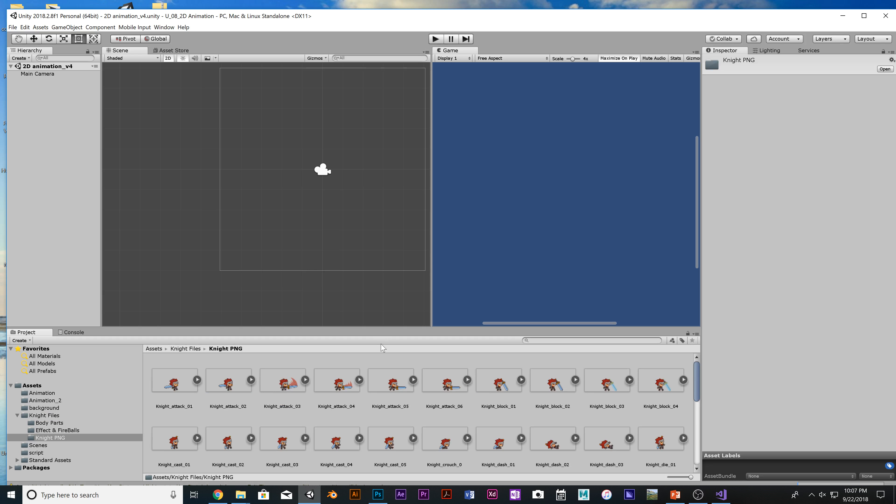
Enlarge the project's asset area and look through all the knight sprites in the Knight PNG folder.
drag(385, 327, 385, 233)
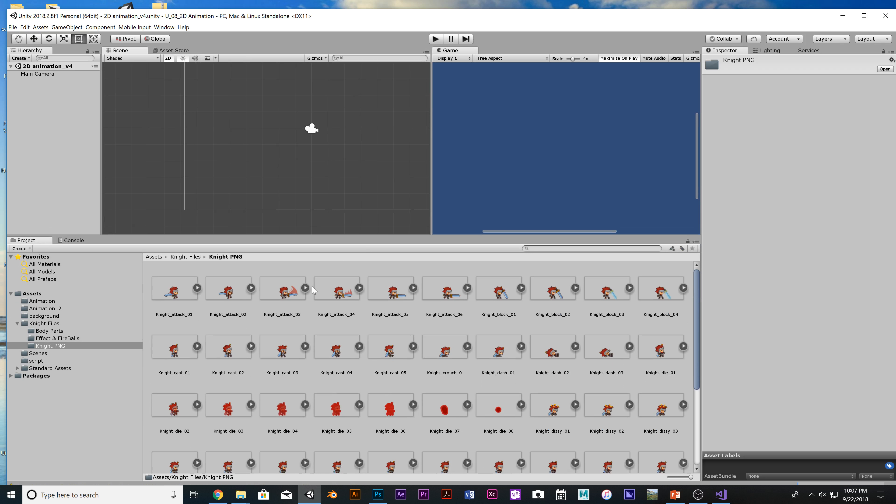
drag(698, 374, 697, 431)
scroll(463, 406, down, 2)
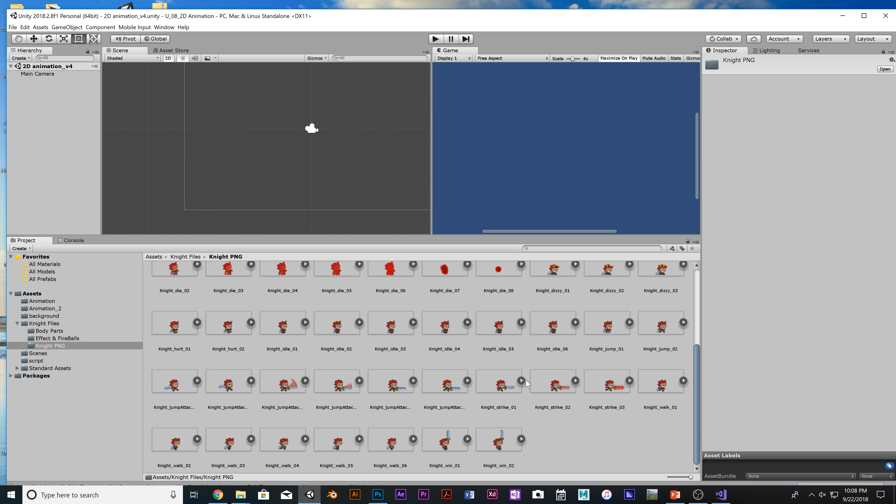
drag(695, 381, 707, 288)
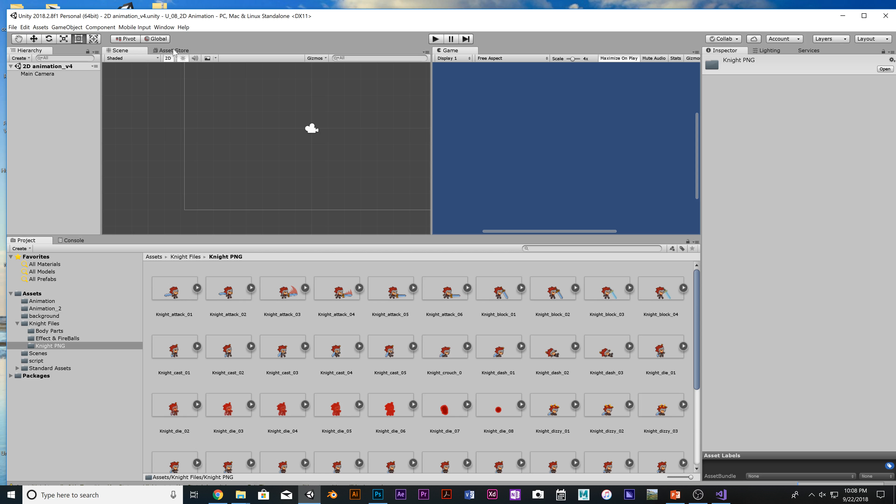
Revisit the Knight Sprite Sheet (Free) page in the Asset Store and return to the Scene view.
click(183, 51)
scroll(262, 163, down, 1)
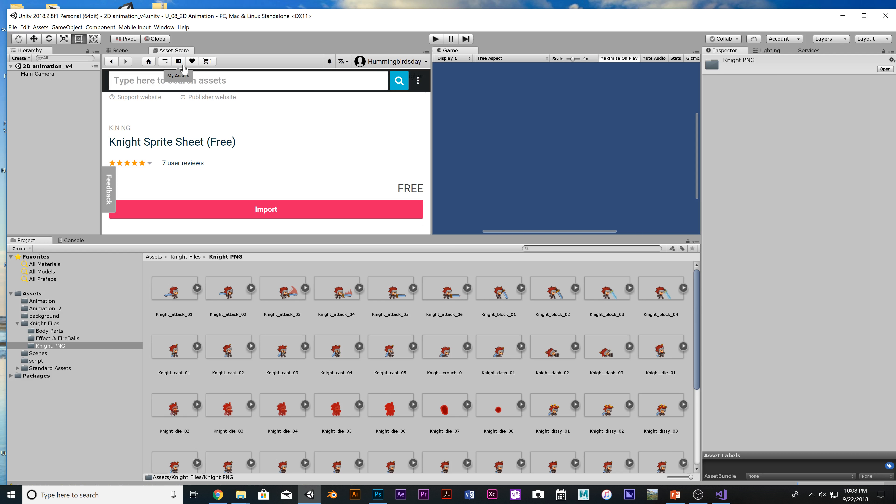
click(124, 54)
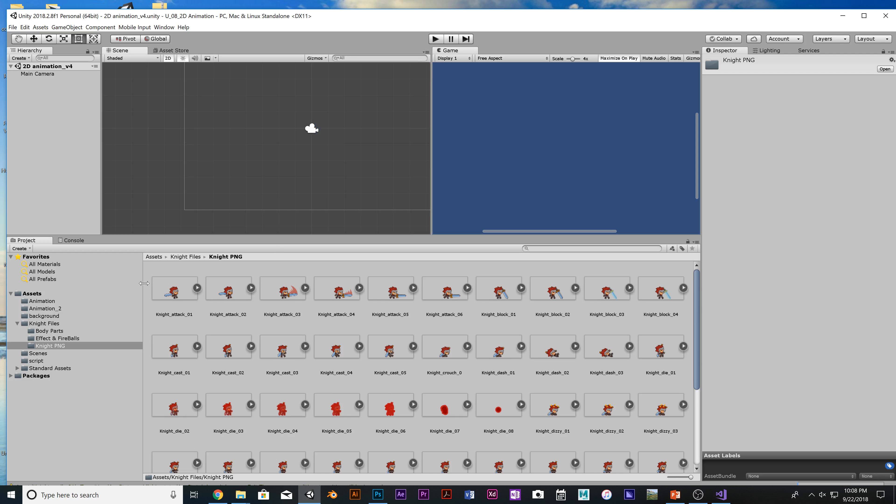
Select all sprites in the Knight PNG folder and check that their texture type is Sprite (2D and UI).
click(340, 371)
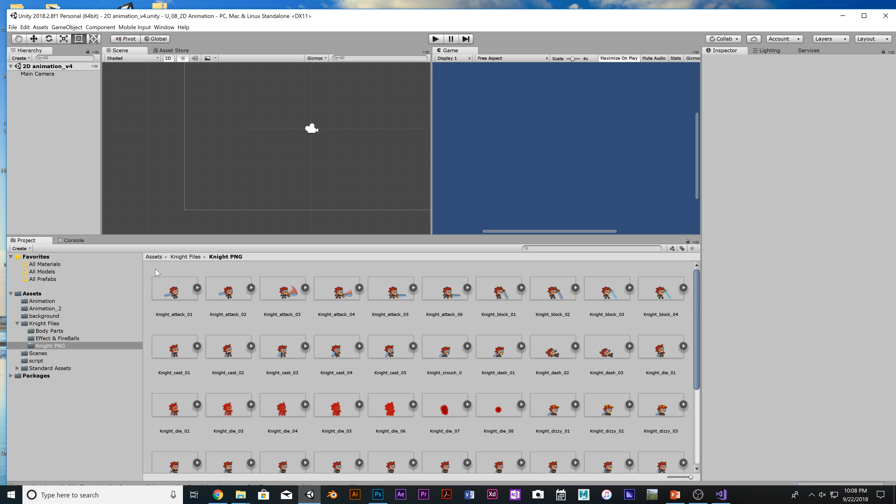
key(ctrl+a)
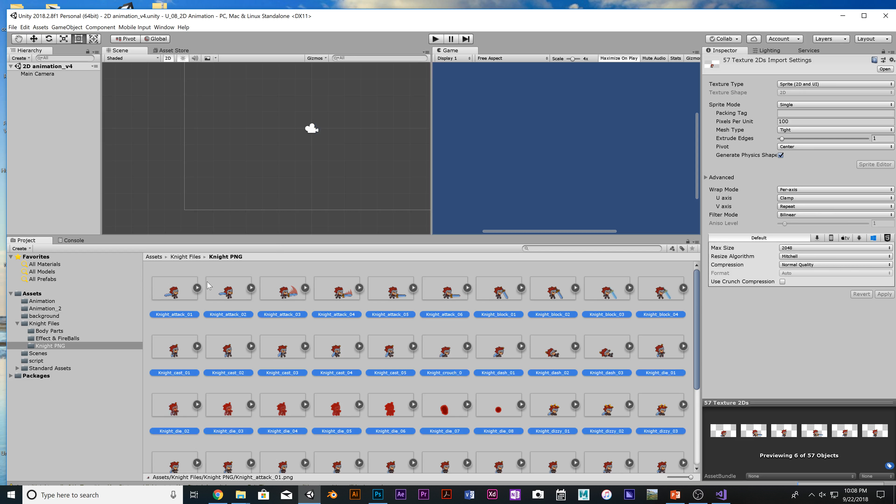
drag(778, 29, 764, 20)
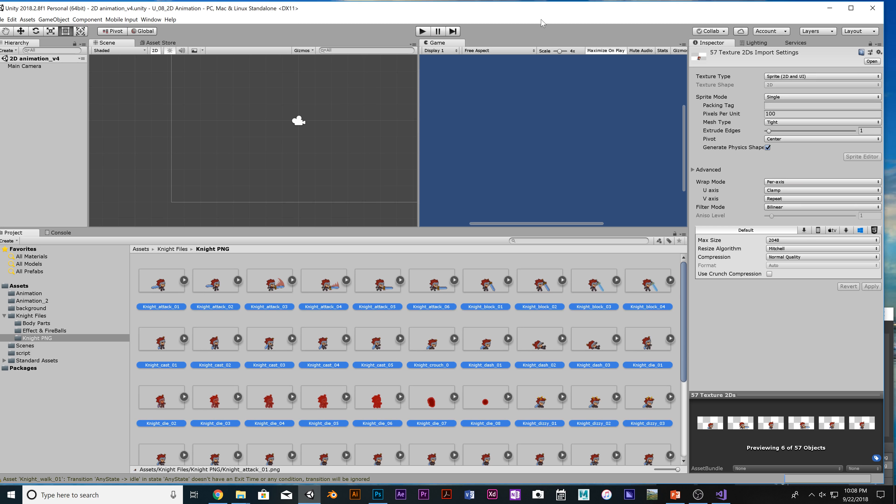
drag(532, 11, 537, 11)
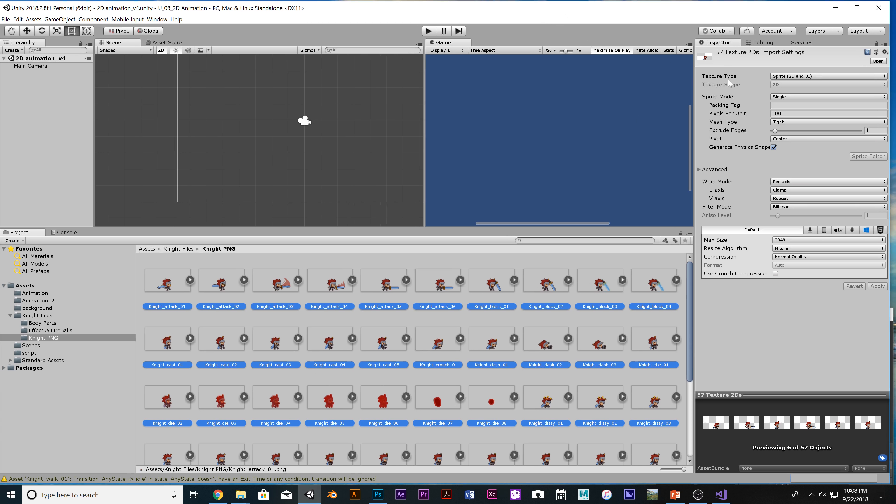
click(778, 77)
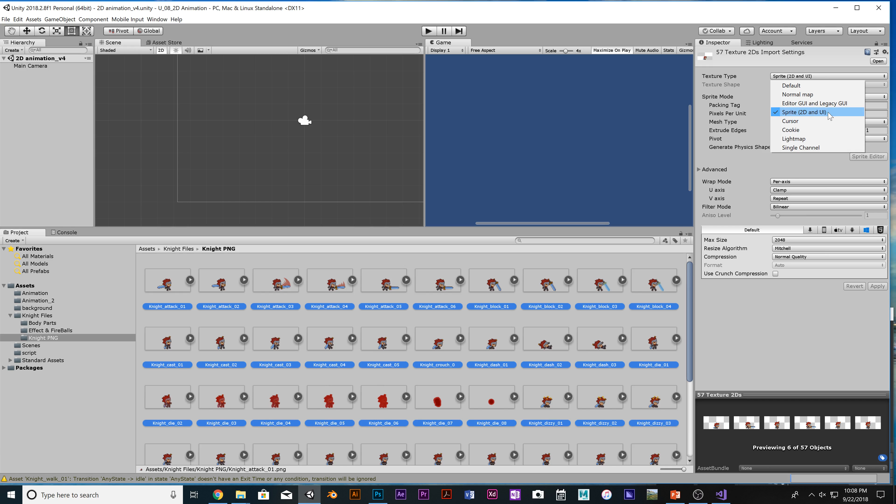
click(757, 178)
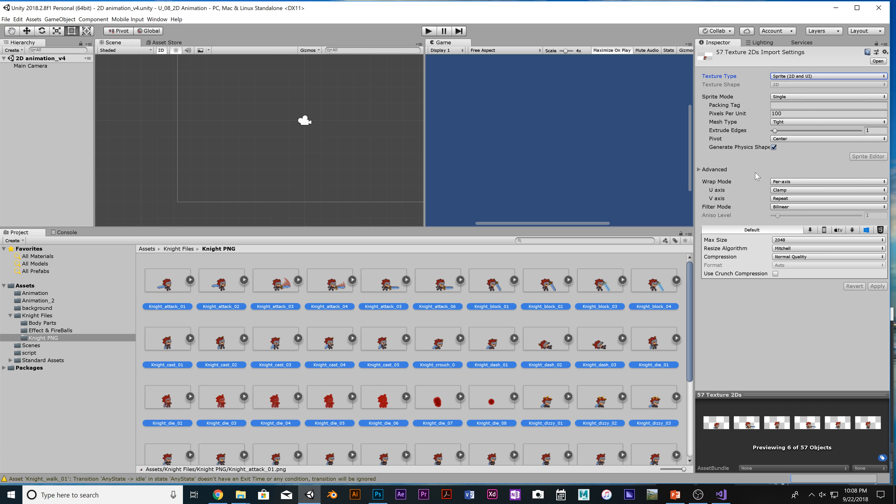
Try the Multiple sprite mode on the selected sprites, set it back to Single and apply the import settings.
click(792, 97)
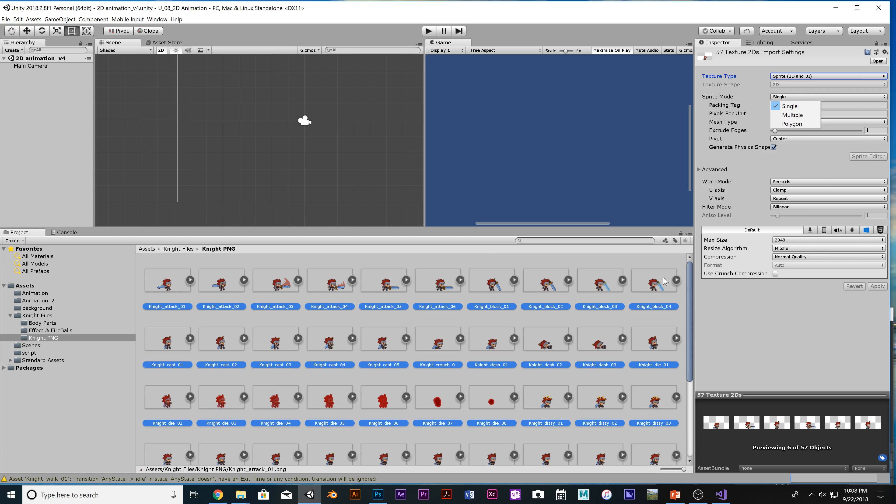
click(790, 115)
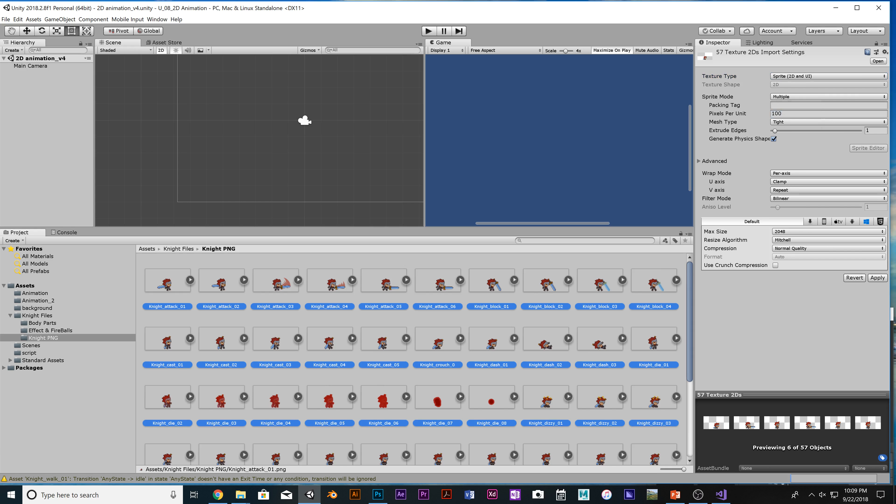
click(783, 100)
click(785, 105)
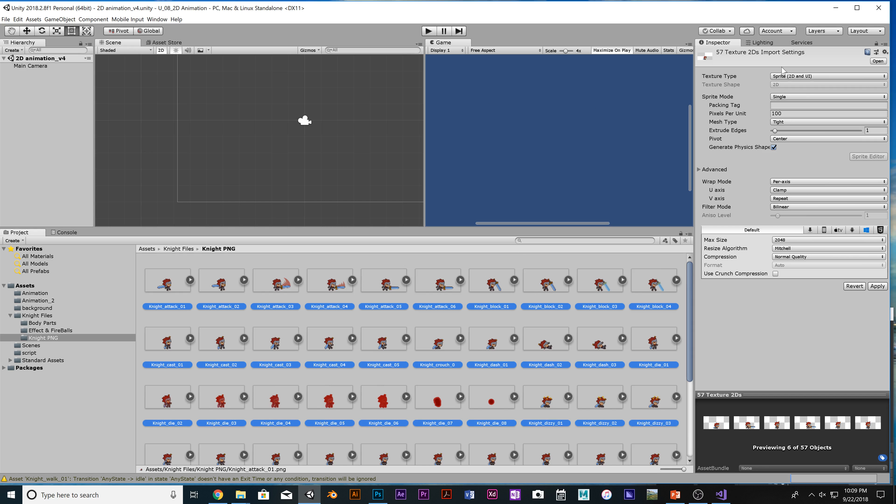
click(875, 287)
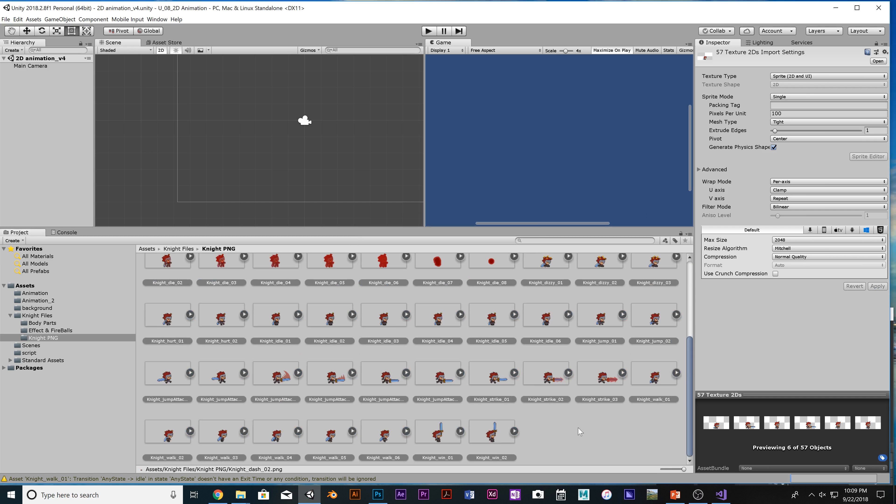
Clear the selection and look through the knight's action sprites in the Knight PNG folder.
click(566, 431)
scroll(561, 410, up, 4)
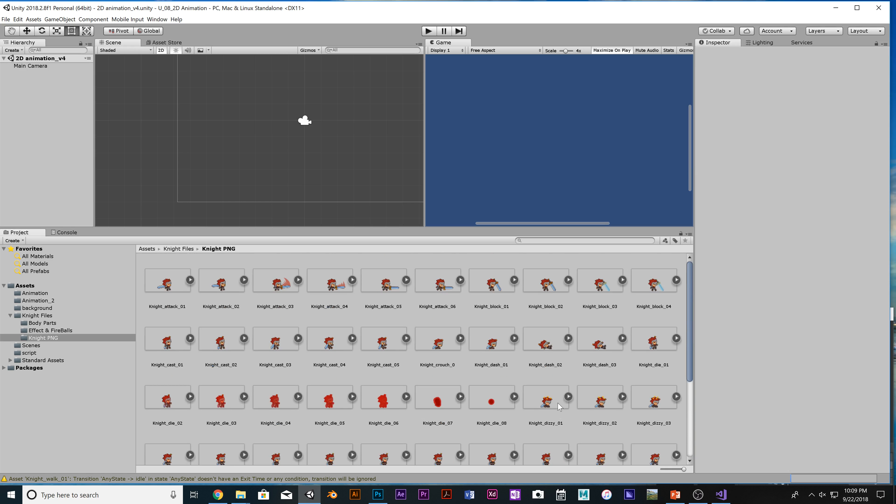
scroll(558, 406, down, 3)
scroll(558, 407, up, 3)
scroll(419, 400, down, 3)
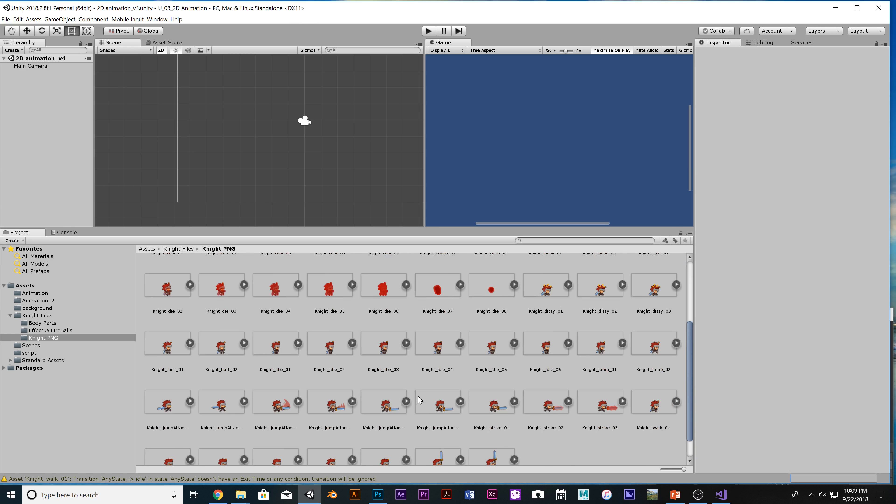
scroll(420, 400, down, 1)
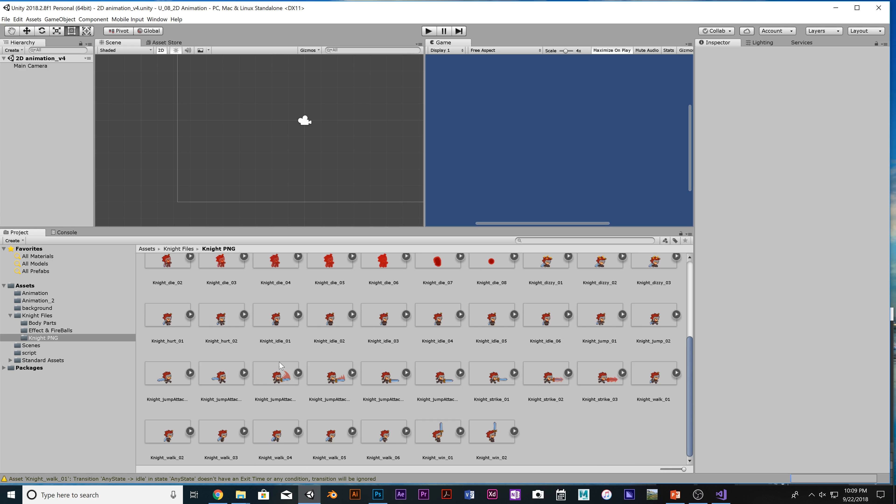
scroll(621, 334, up, 2)
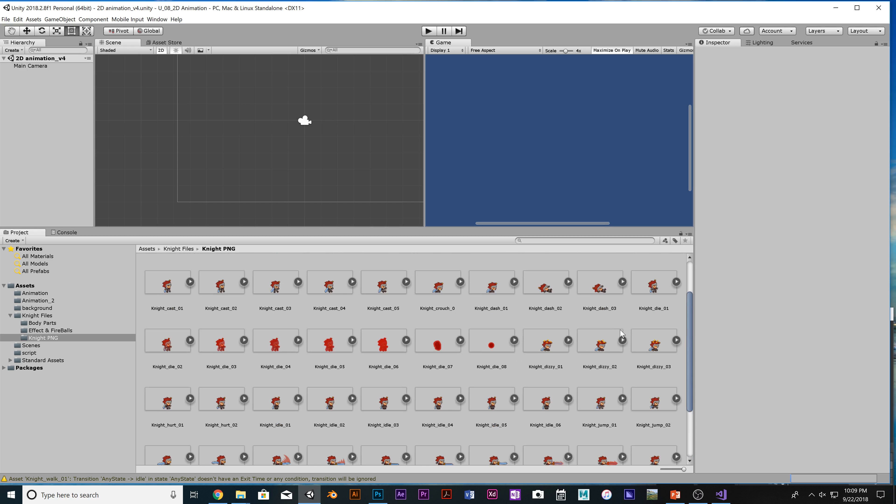
scroll(439, 349, up, 2)
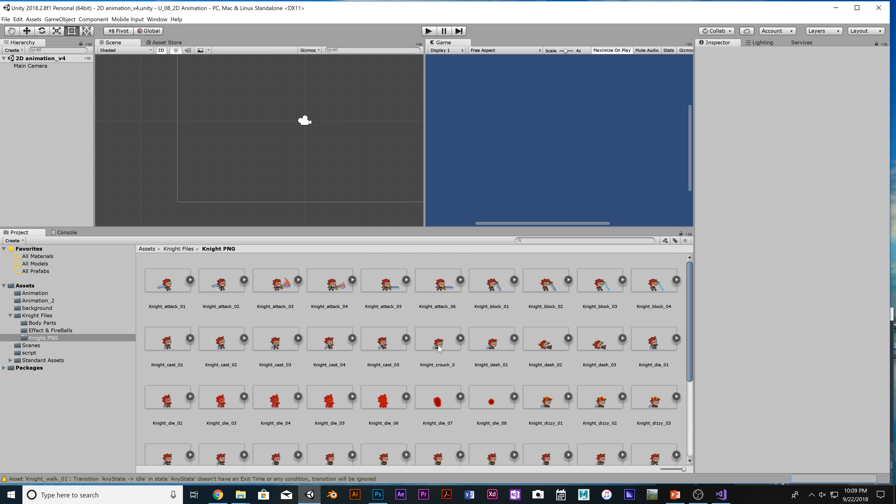
Select the sprites Knight_walk_01 to Knight_walk_06 and place them together in the scene to create a new animation.
scroll(439, 349, down, 3)
click(655, 378)
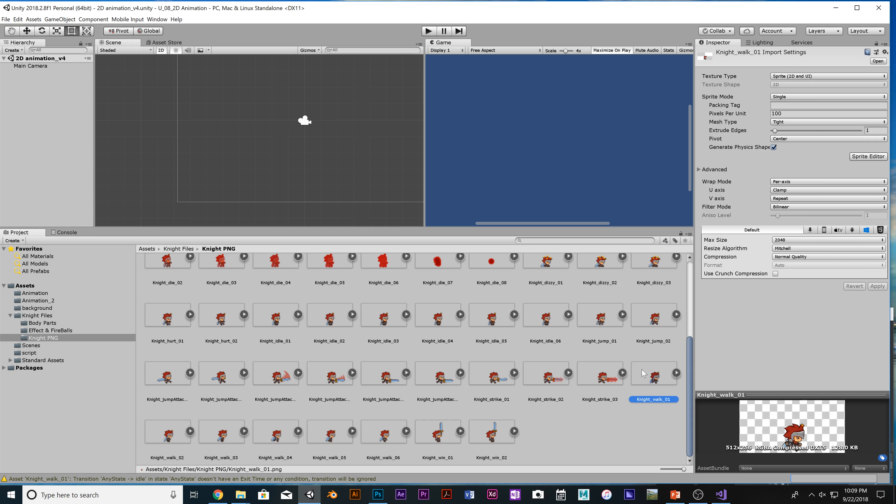
shift+click(160, 438)
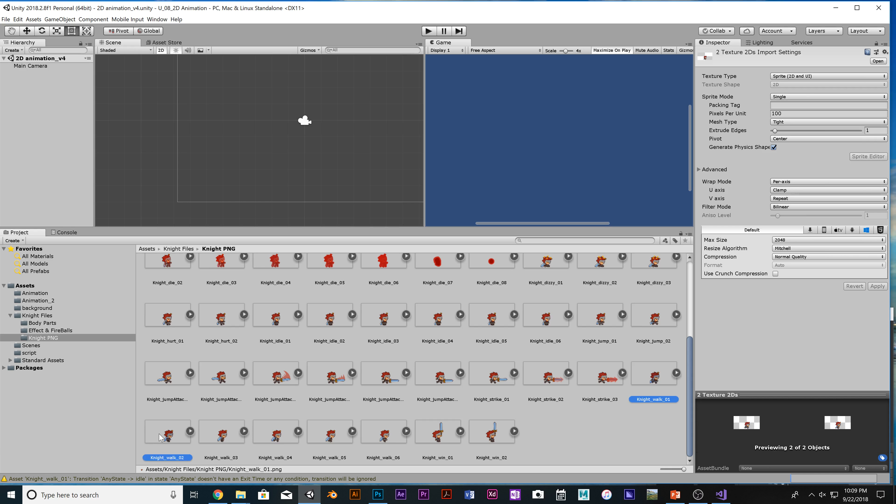
shift+click(222, 440)
shift+click(277, 438)
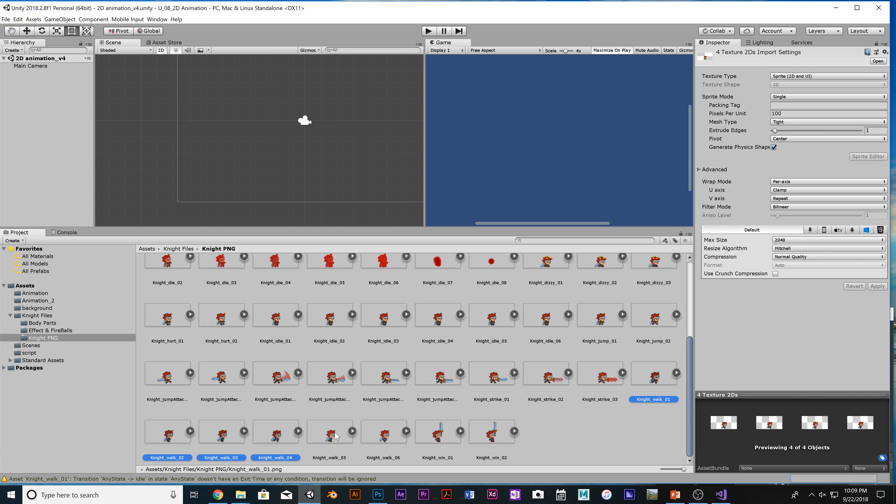
shift+click(334, 437)
shift+click(381, 435)
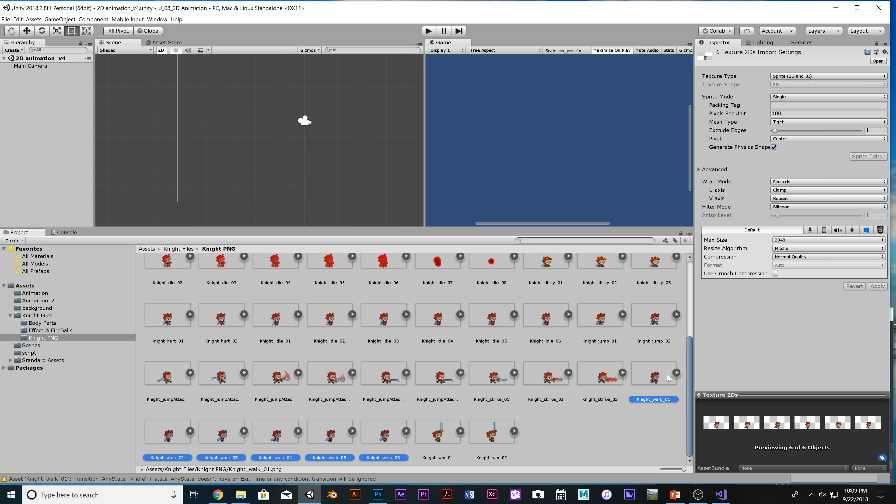
drag(664, 374, 265, 120)
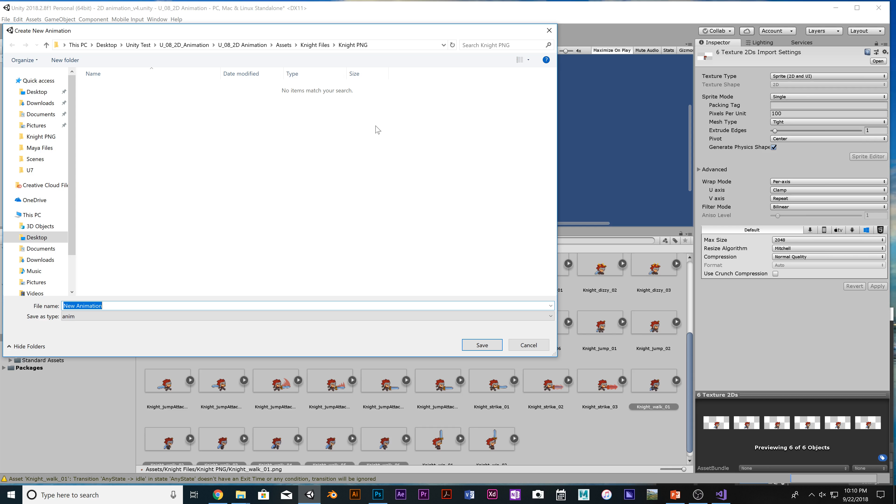
Create a folder named Animation_3 in the project's Assets folder while saving the new animation.
click(283, 45)
right_click(136, 190)
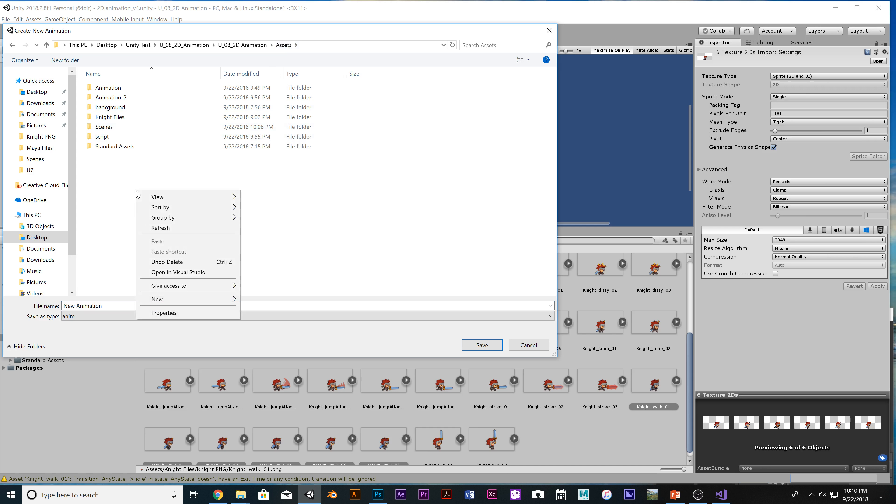
mouse_move(222, 306)
click(263, 300)
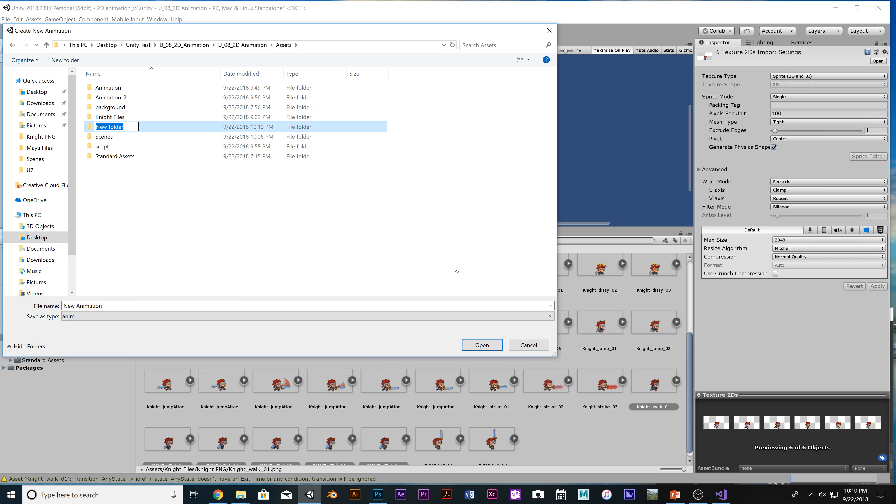
text(Animation_3)
key(Return)
key(Tab)
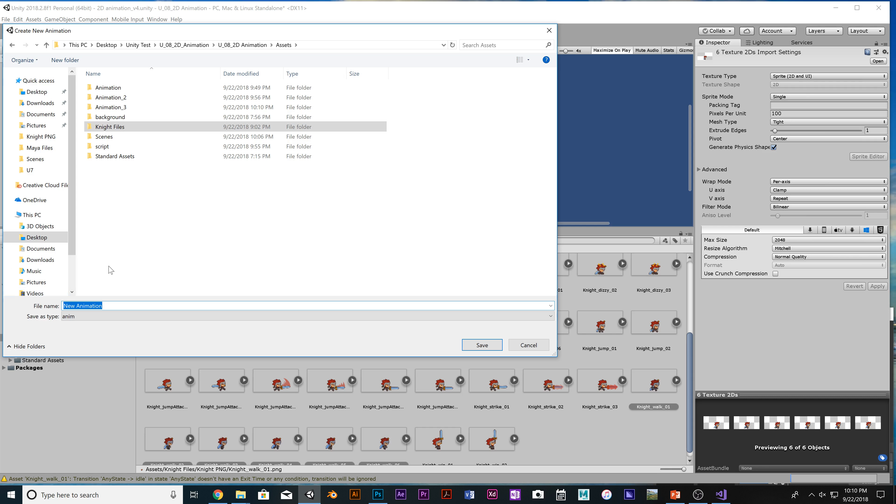
Save the animation as walking in the Animation_3 folder and inspect the resulting controller and clip.
text(walking)
double_click(111, 107)
click(481, 345)
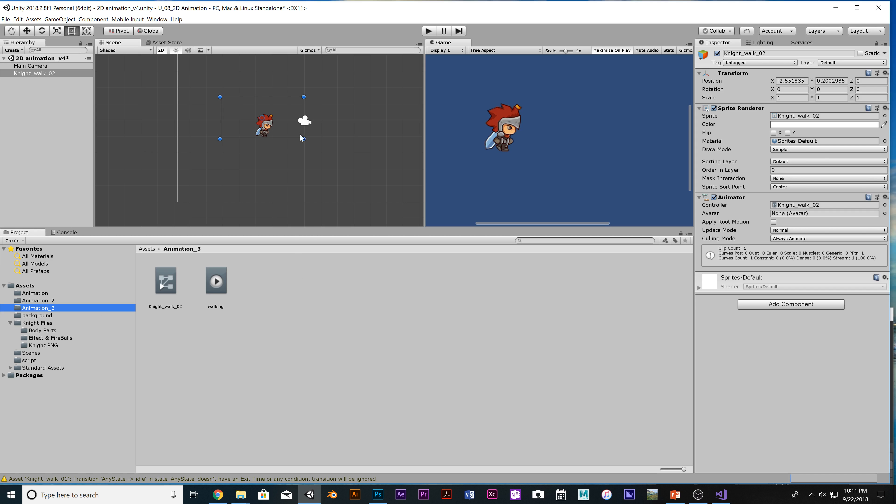
click(165, 280)
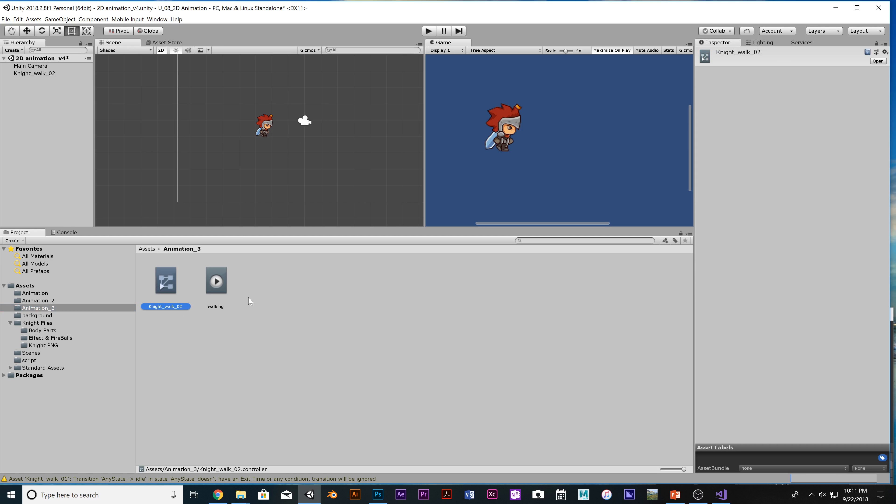
click(216, 283)
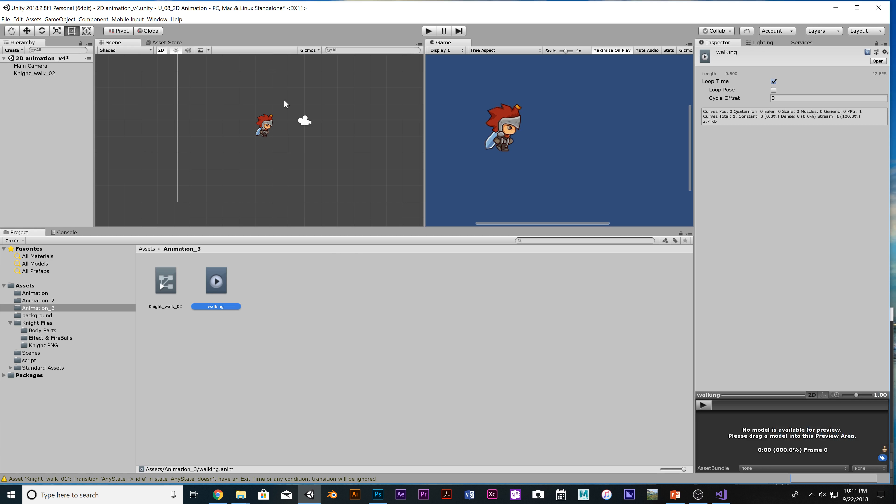
Open the Animation window for the Knight_walk_02 object and preview the playback of its walking clip.
click(157, 19)
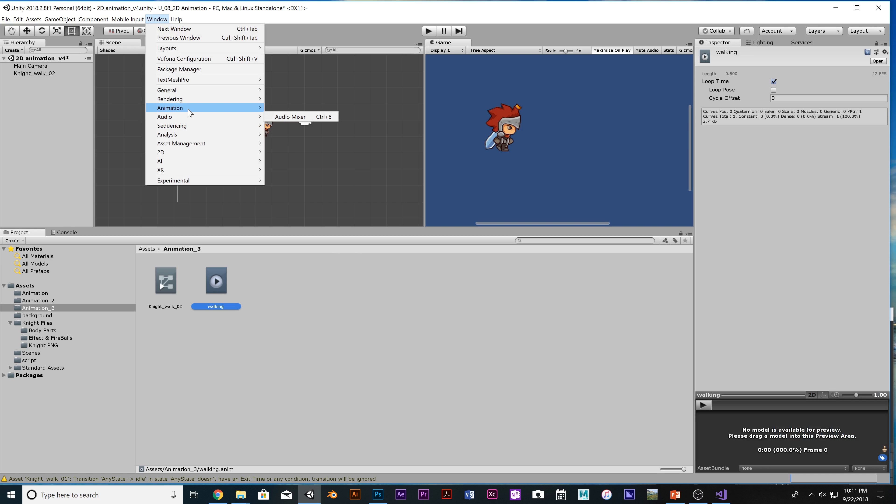
mouse_move(189, 113)
click(275, 109)
drag(146, 261, 126, 148)
click(34, 73)
click(170, 156)
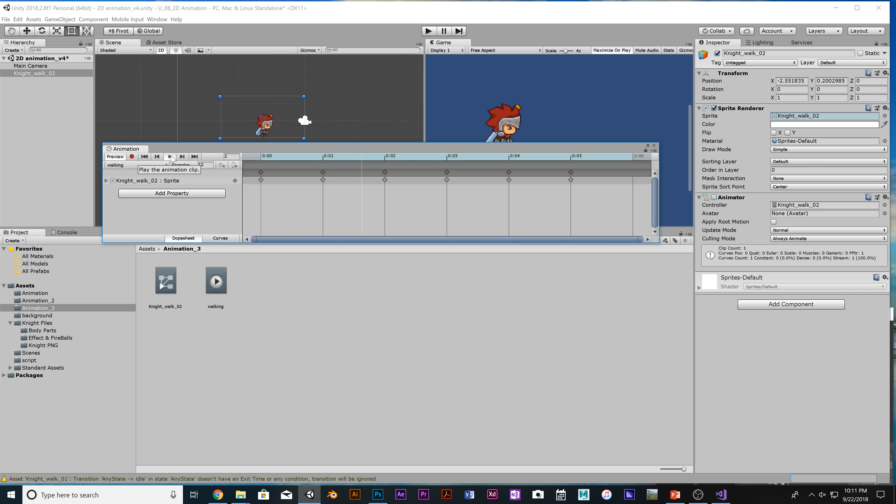
click(170, 157)
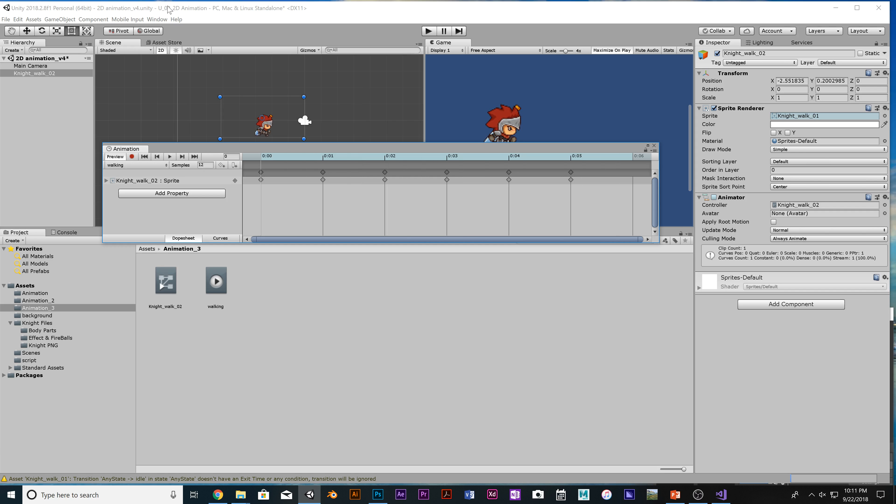
Open the Animator window for the Knight_walk_02 object.
click(157, 19)
mouse_move(232, 107)
click(304, 117)
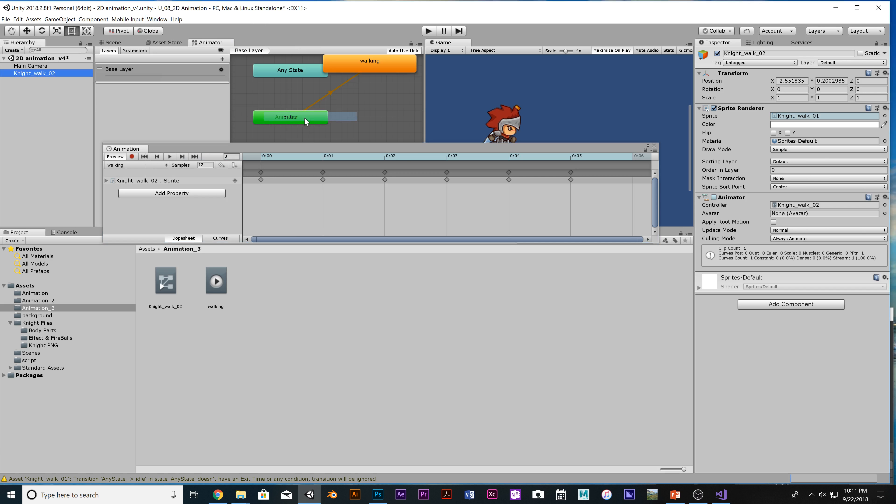
Enlarge the Animator view to show its whole state graph and move the floating Animation window down over the project assets.
drag(264, 151, 544, 217)
drag(425, 141, 600, 141)
drag(407, 214, 96, 424)
scroll(401, 141, down, 3)
click(401, 82)
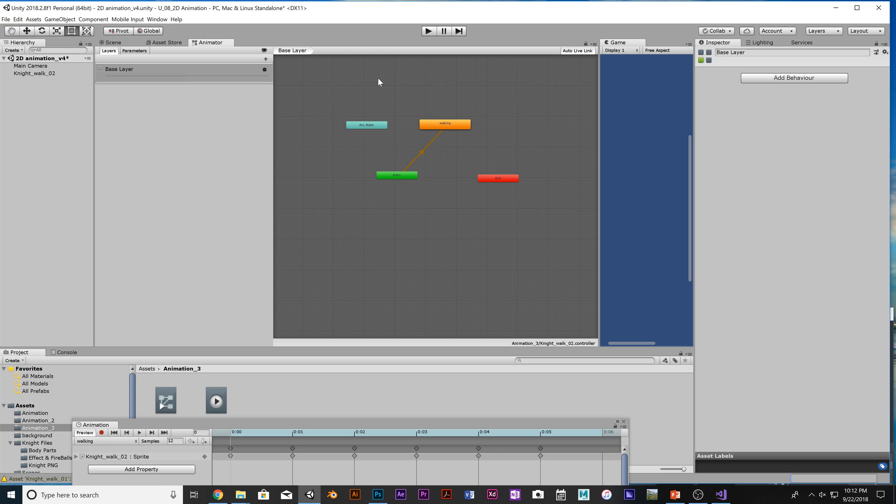